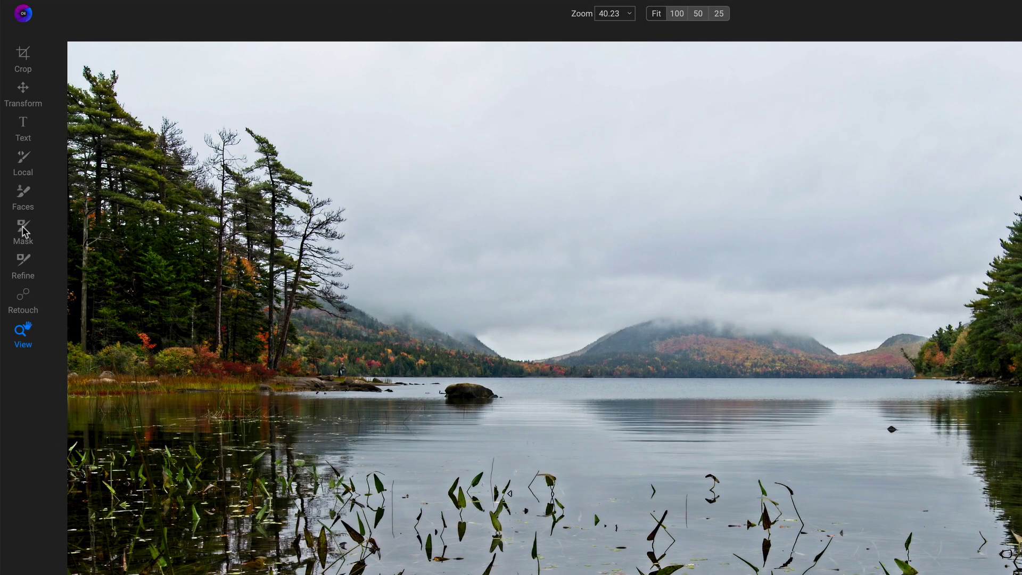
Switch to the Masking Brush and look over its saved Style presets.
left_click(24, 231)
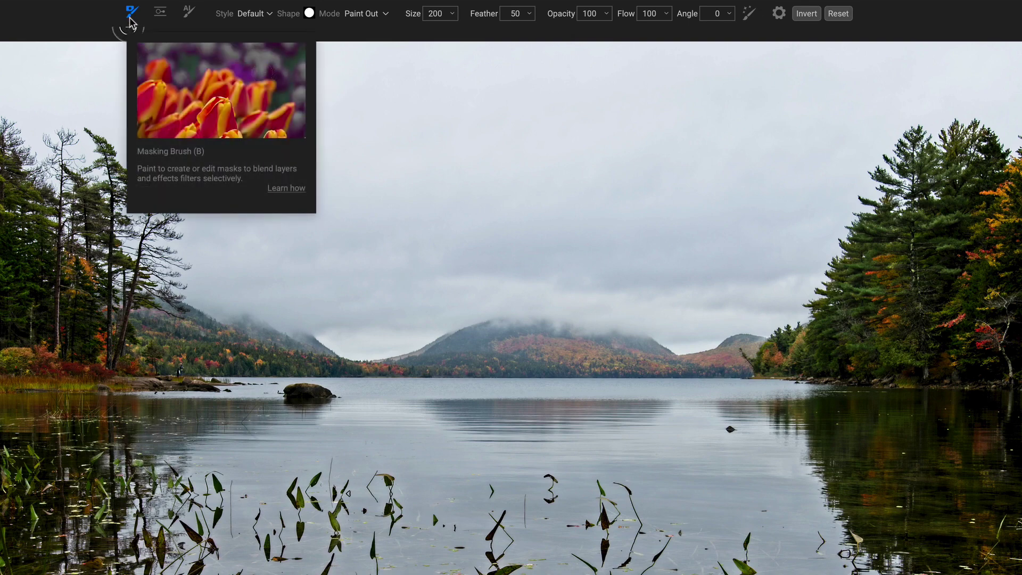
left_click(270, 15)
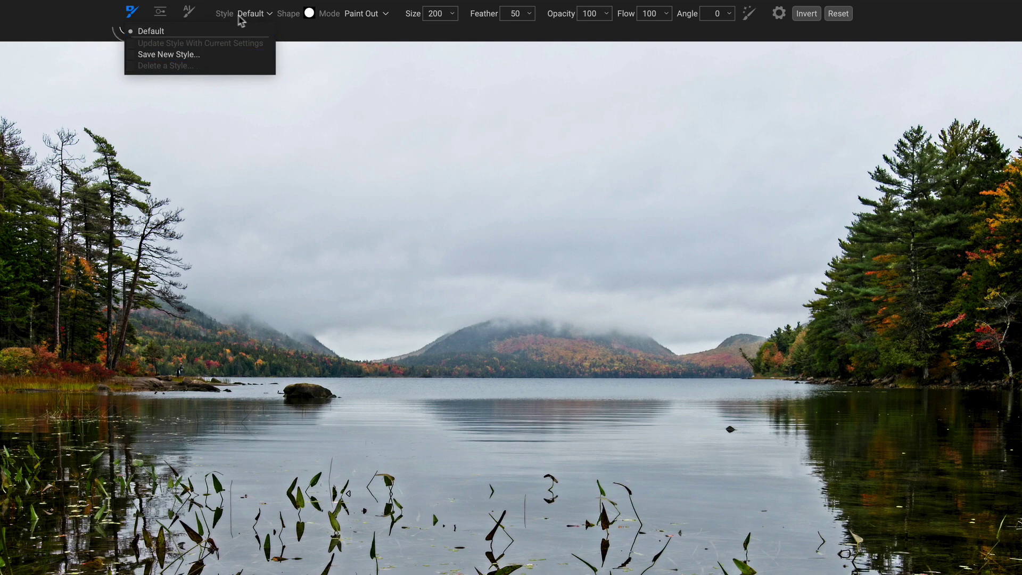
Browse the Eyelashes, Fun, Geometric, Nature and Texture brush shapes, keeping the round tip.
left_click(302, 18)
left_click(309, 14)
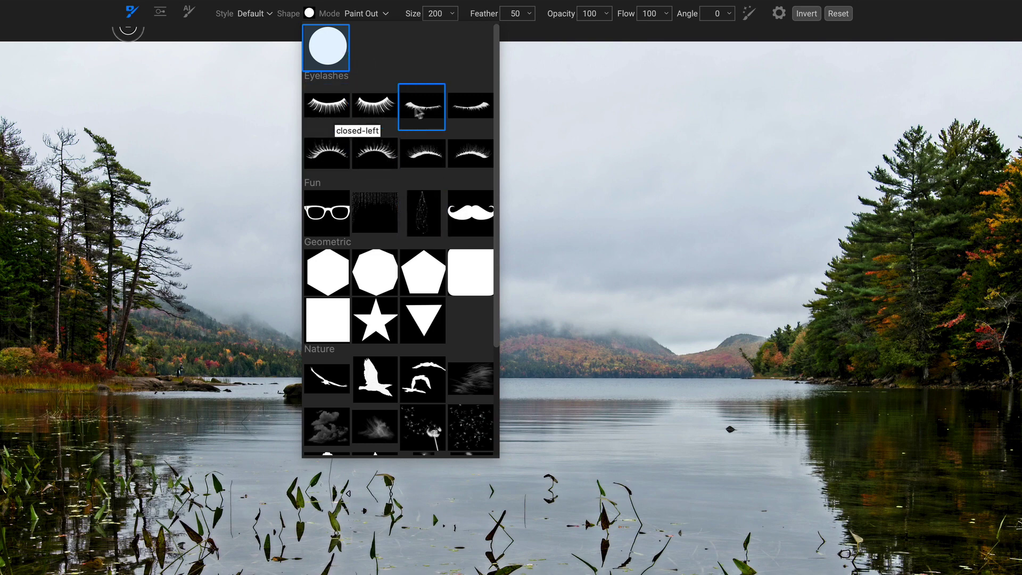
scroll(424, 169, "down", 1)
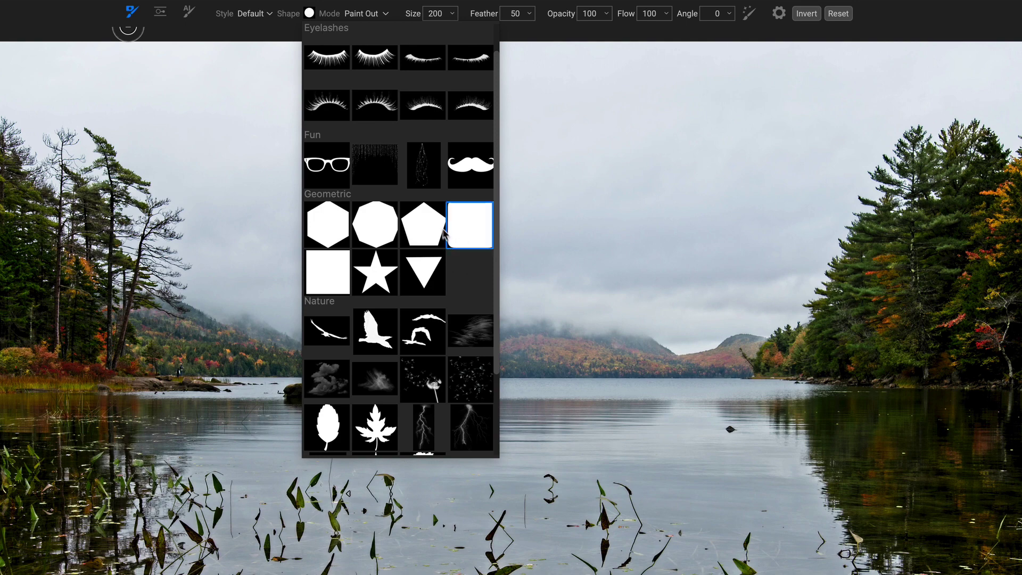
left_click(432, 277)
scroll(469, 277, "down", 4)
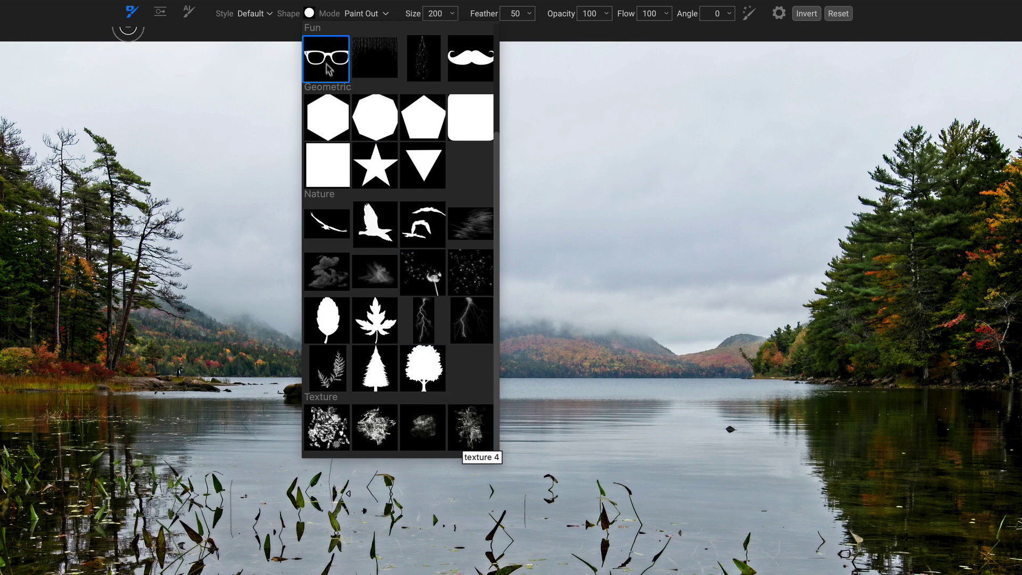
scroll(343, 147, "up", 3)
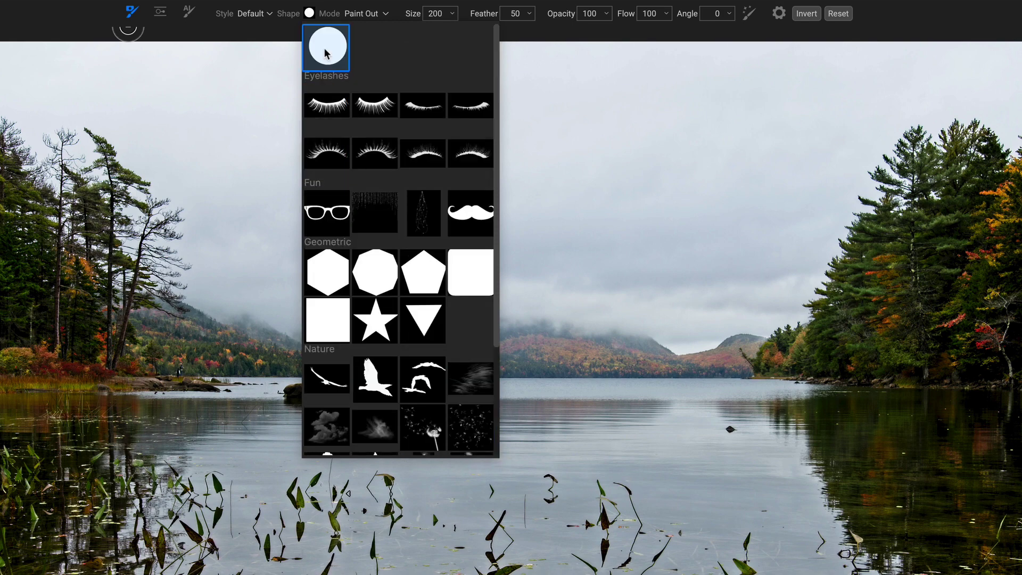
Keep the brush on Paint Out, raise its size to 1300, and test a dab in the sky.
left_click(309, 13)
left_click(385, 14)
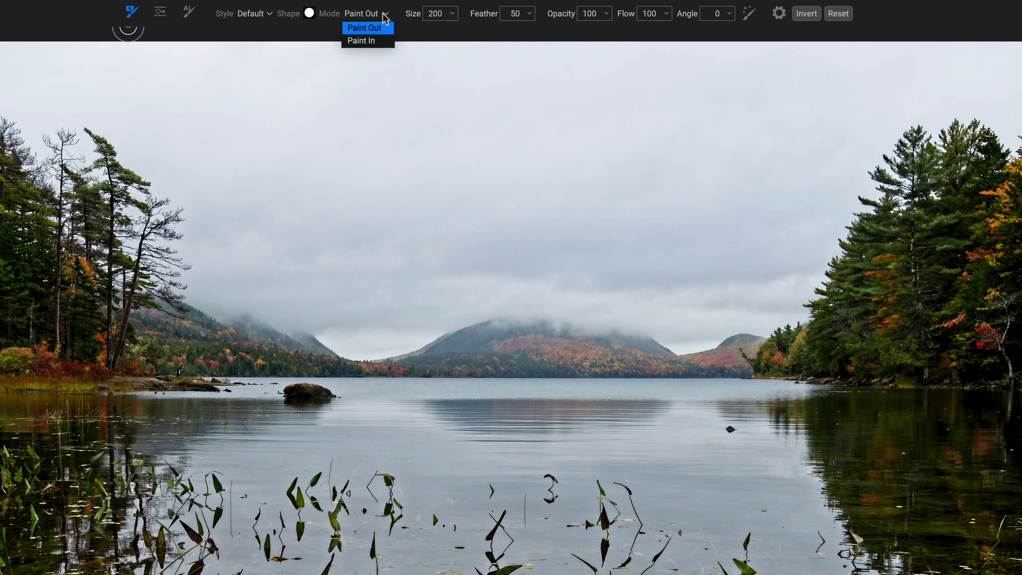
left_click(386, 13)
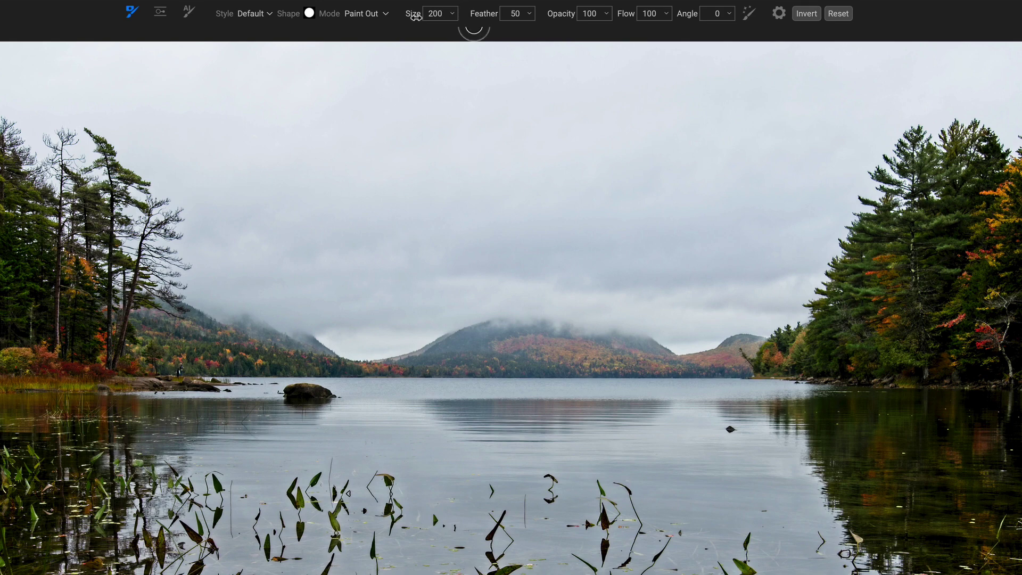
left_click_drag(417, 16, 448, 18)
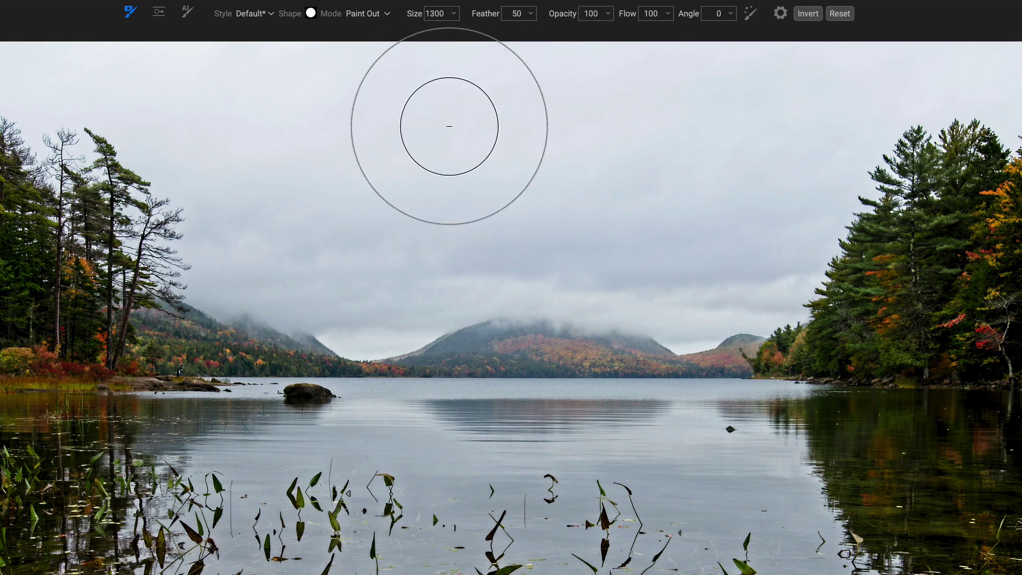
left_click(476, 160)
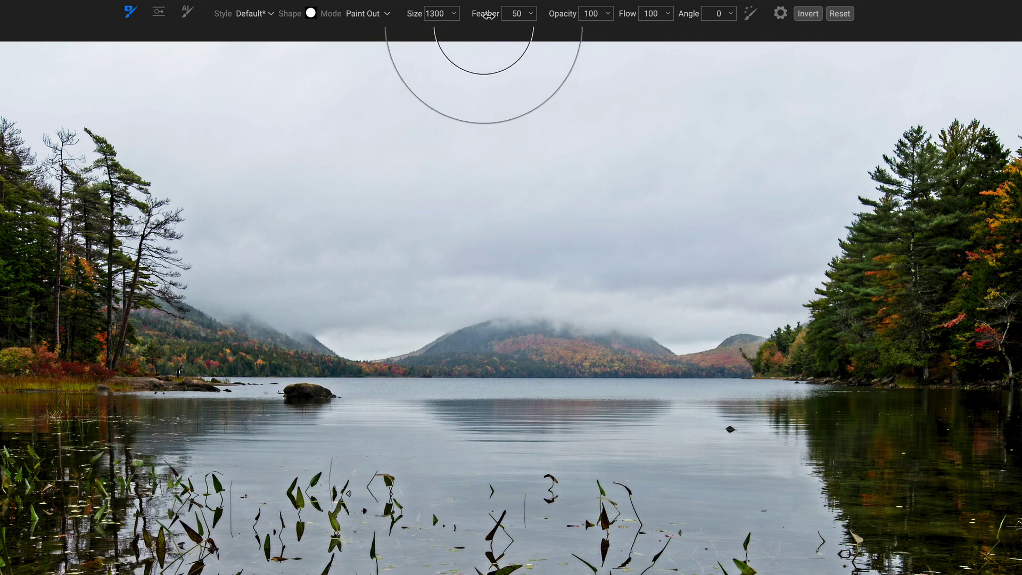
Set the brush feather to 66 and leave opacity at 100.
left_click_drag(489, 15, 522, 18)
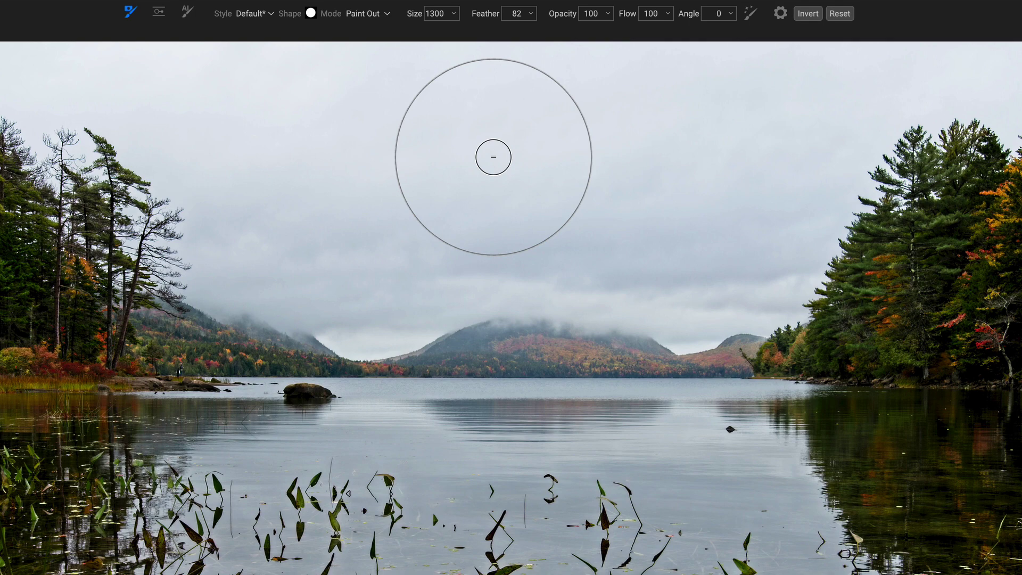
left_click_drag(482, 21, 477, 21)
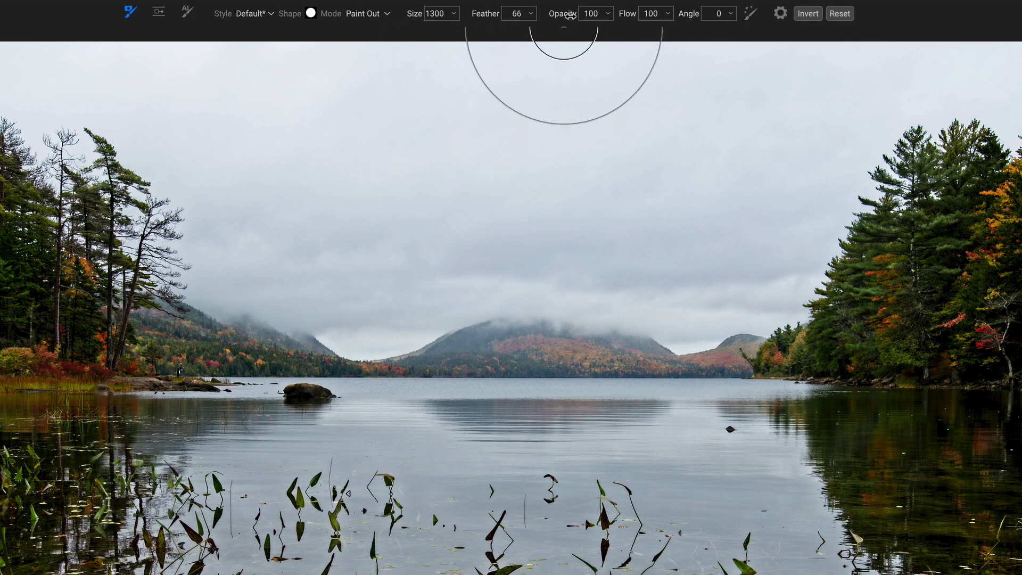
mouse_move(569, 15)
left_mouse_down()
mouse_move(515, 20)
mouse_move(572, 24)
left_mouse_up()
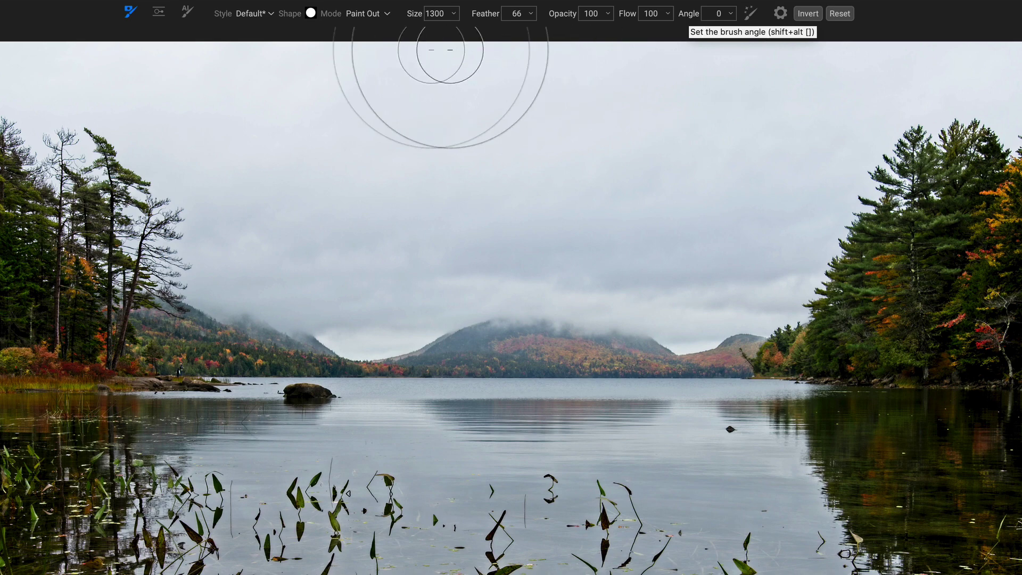
Choose the square brush shape, tilt it to 28, then return the angle to 0.
left_click(311, 14)
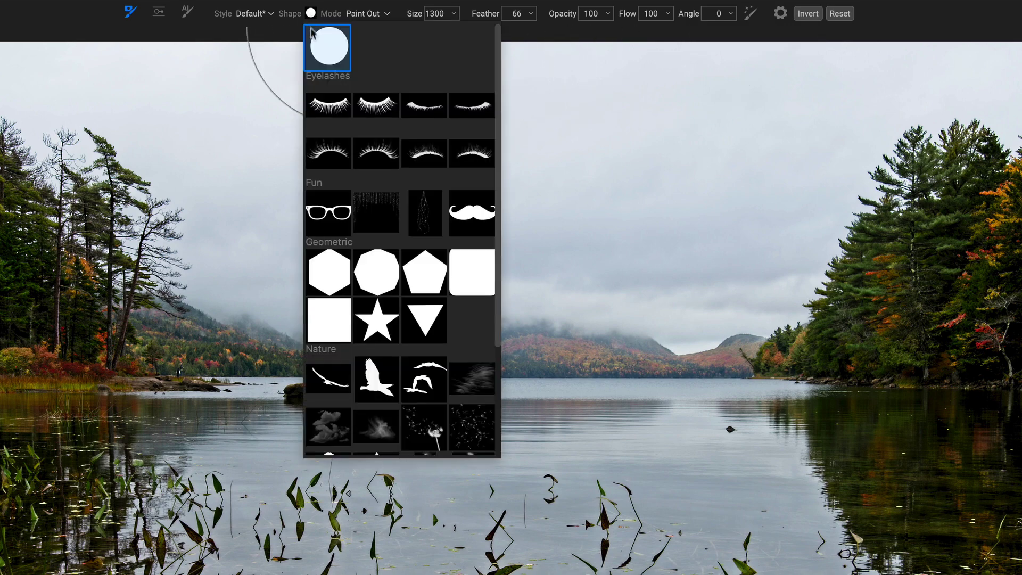
left_click(334, 315)
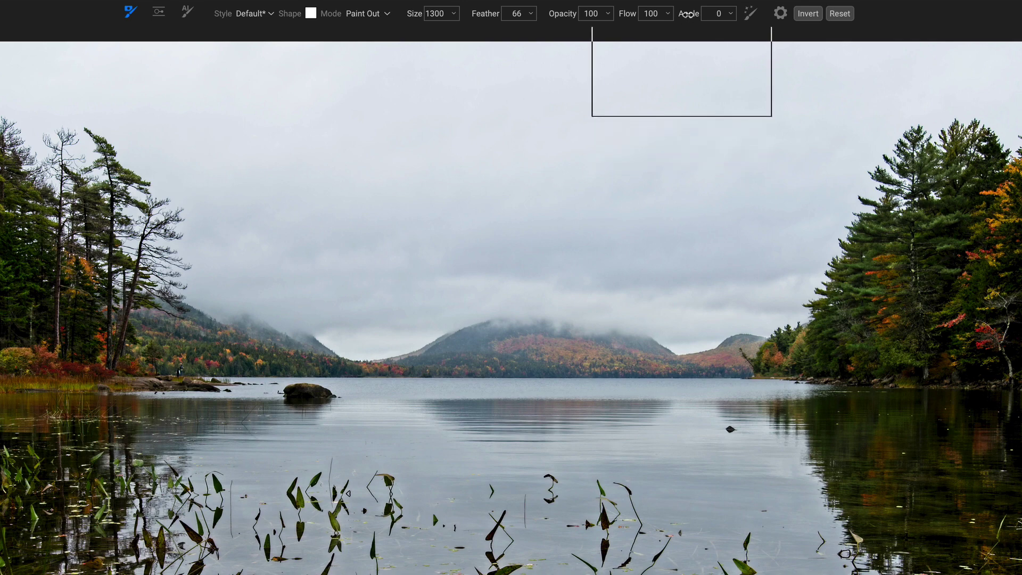
mouse_move(690, 14)
left_mouse_down()
mouse_move(806, 18)
mouse_move(639, 25)
mouse_move(756, 17)
mouse_move(664, 21)
mouse_move(695, 19)
left_mouse_up()
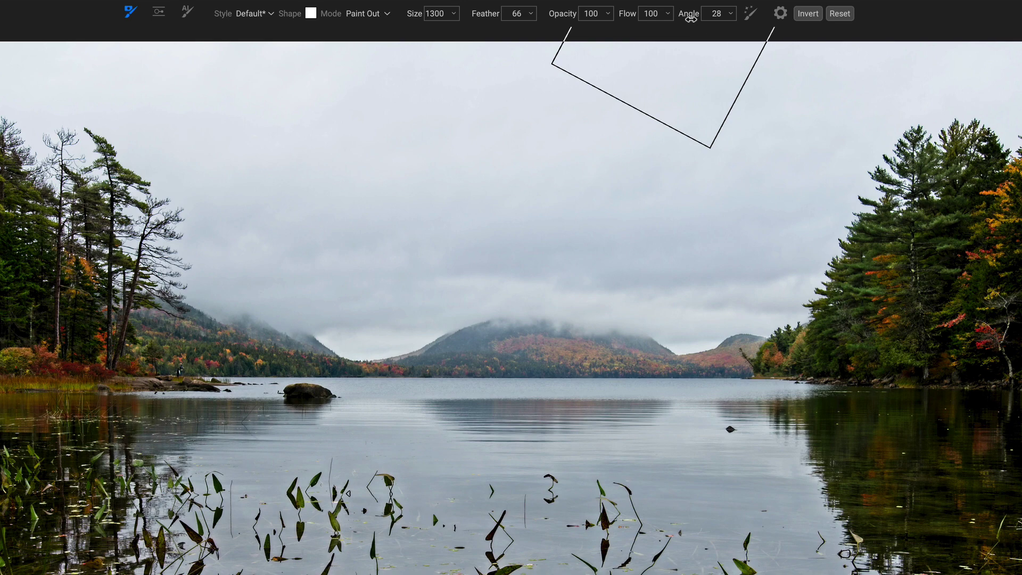
left_click_drag(691, 20, 636, 24)
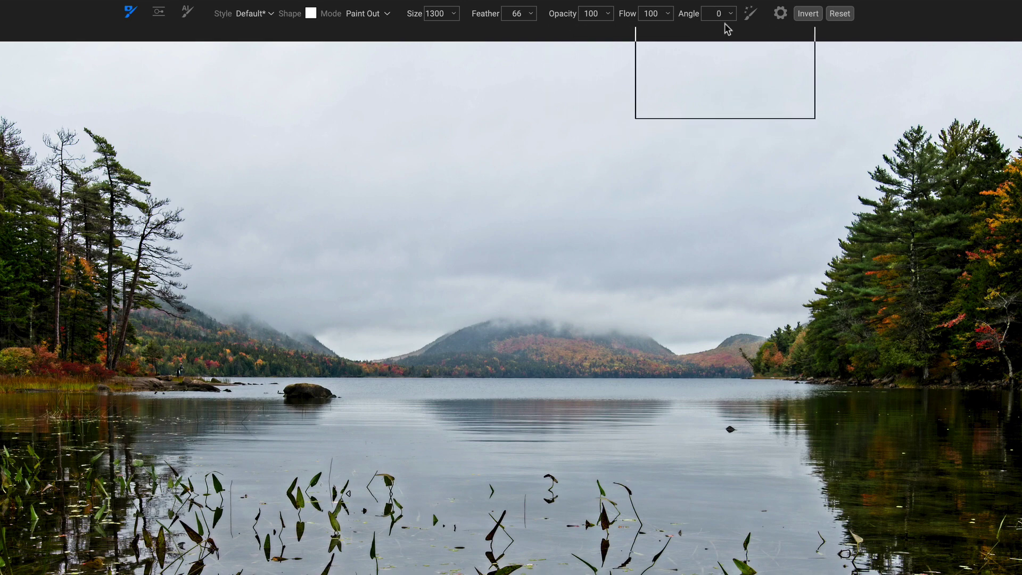
Enable Perfect Brush edge detection.
left_click(750, 16)
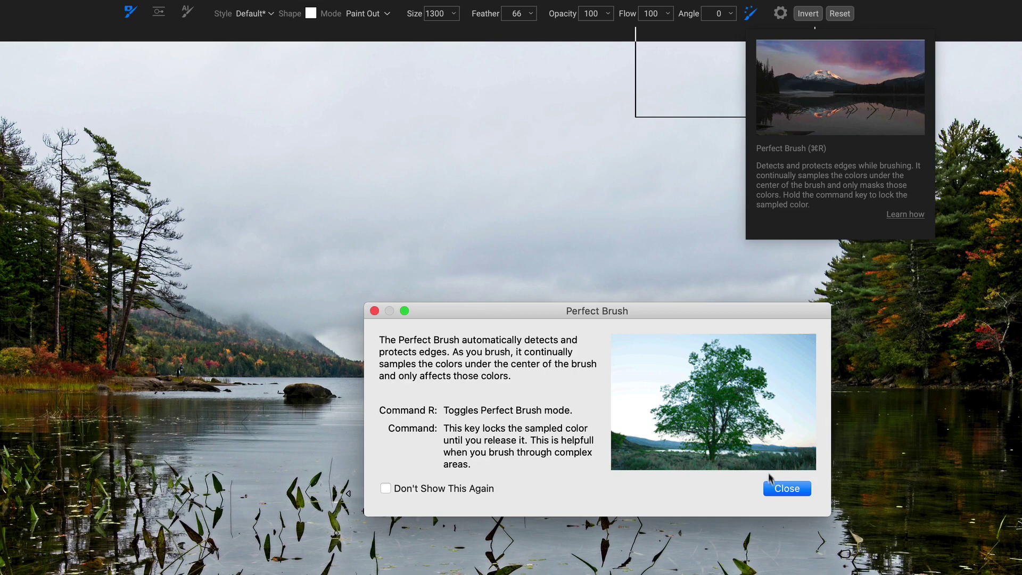
Toggle Perfect Brush off and back on in brush settings, setting its explanation dialog to Don't Show This Again.
left_click(780, 13)
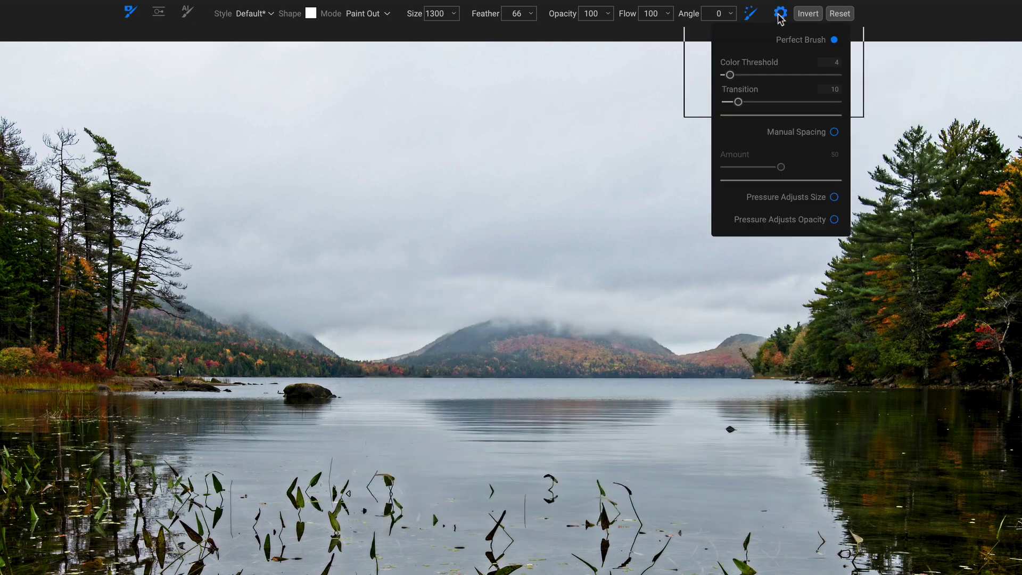
left_click(834, 40)
left_click(834, 40)
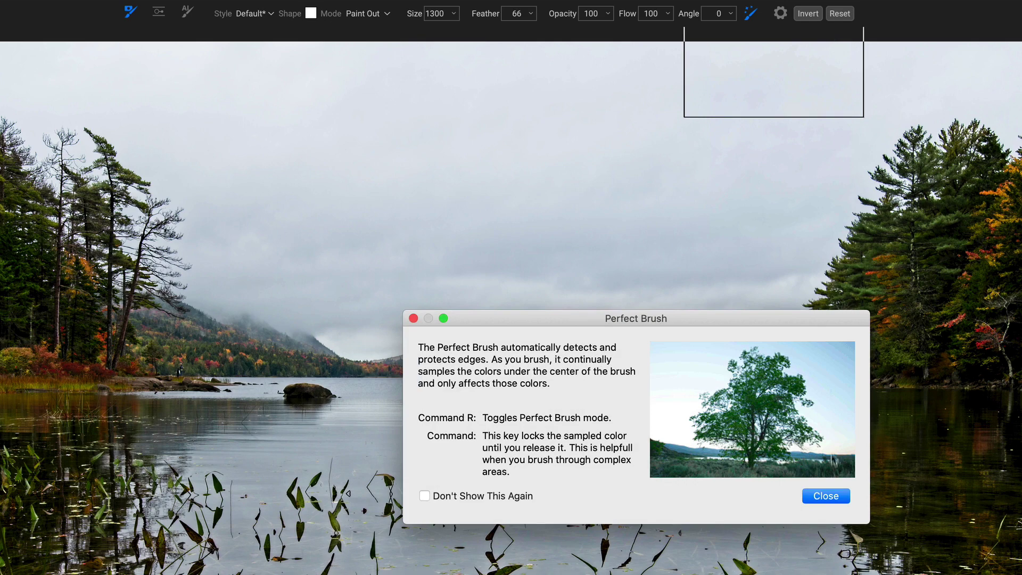
left_click(502, 498)
left_click(823, 497)
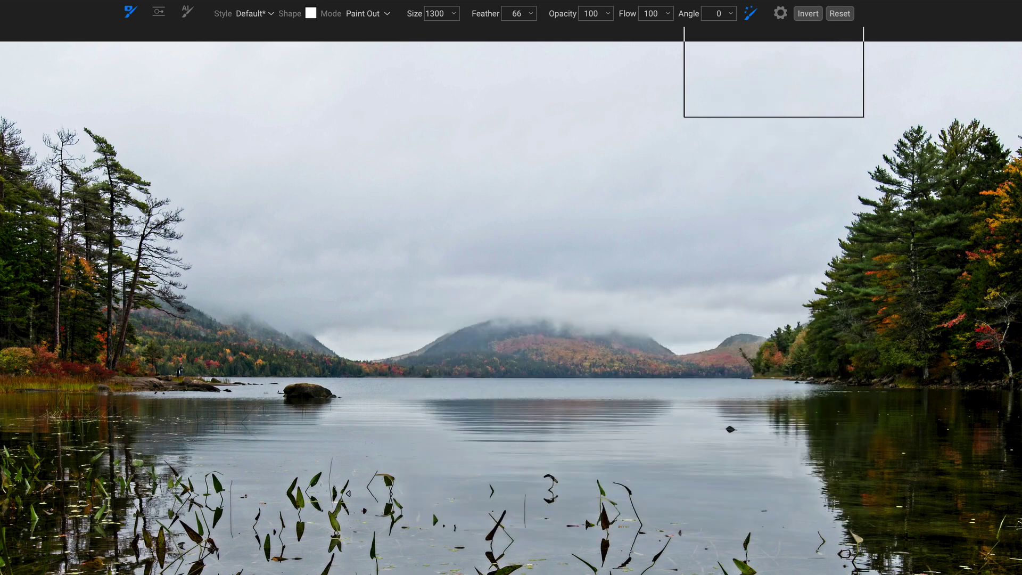
left_click(779, 14)
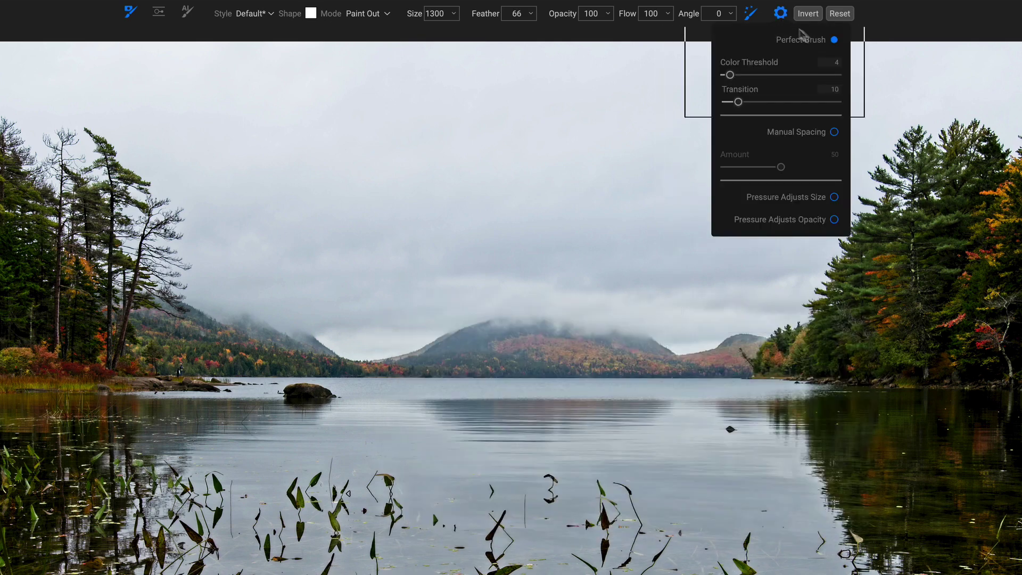
left_click(834, 40)
left_click(835, 40)
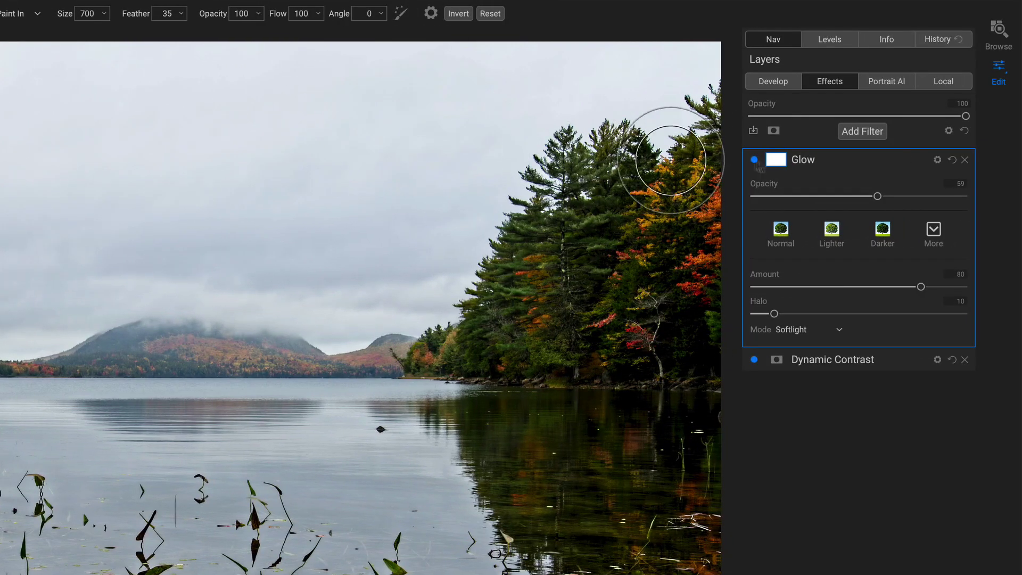
Give the Glow opacity 100 and the Lighter preset, compare it on and off, then invert its mask to black.
left_click_drag(877, 195, 962, 197)
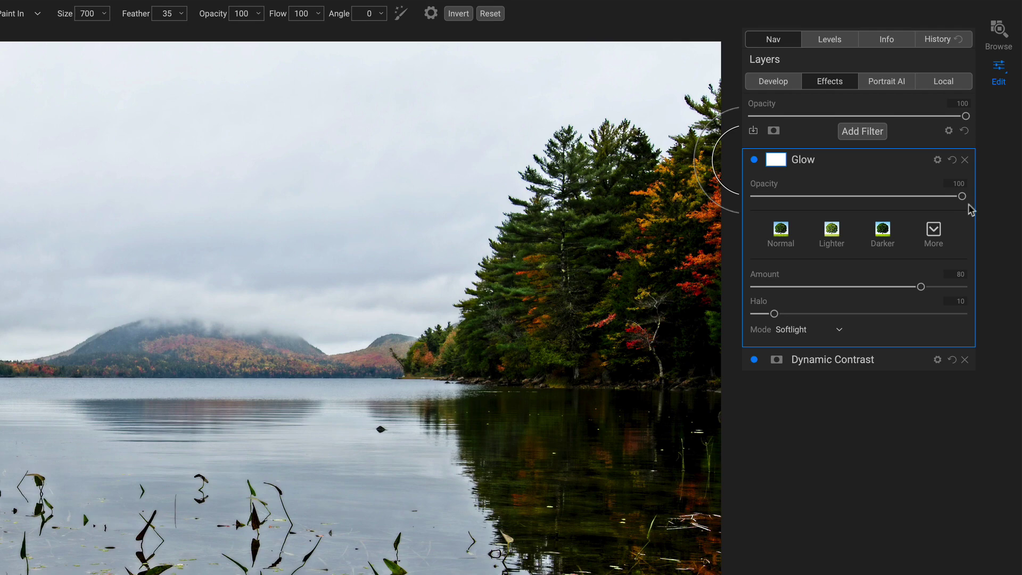
left_click(883, 234)
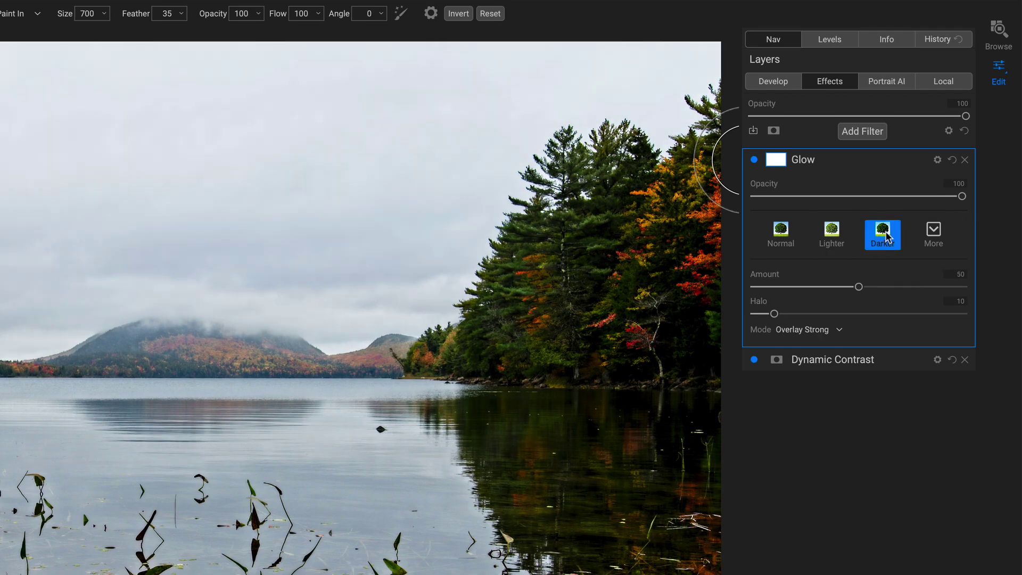
left_click(831, 238)
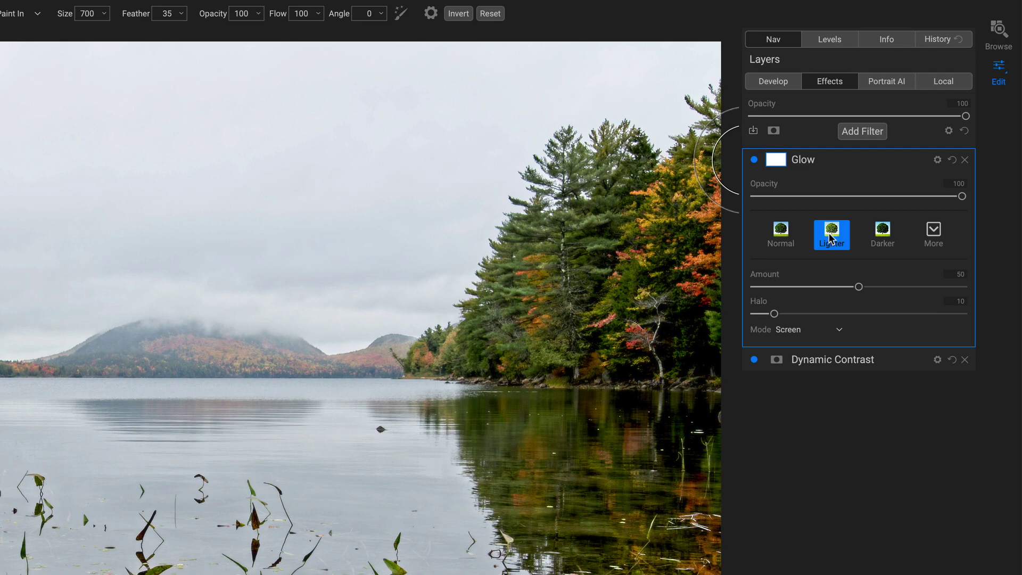
left_click(754, 160)
left_click(754, 159)
left_click(464, 20)
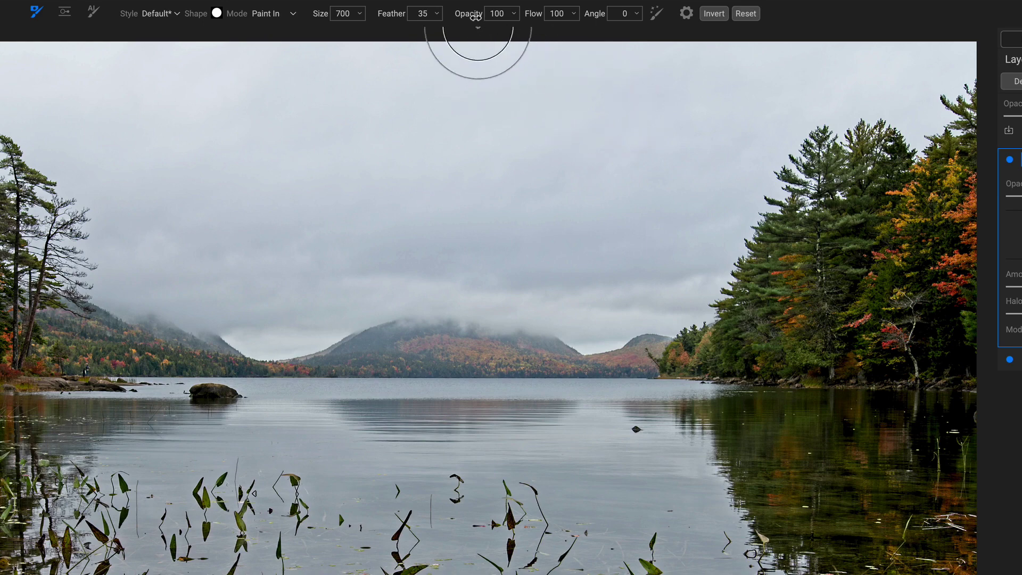
Set the brush opacity to 80 and flow to 62, and shrink it to size 400.
left_click_drag(475, 18, 465, 18)
left_click_drag(538, 18, 507, 19)
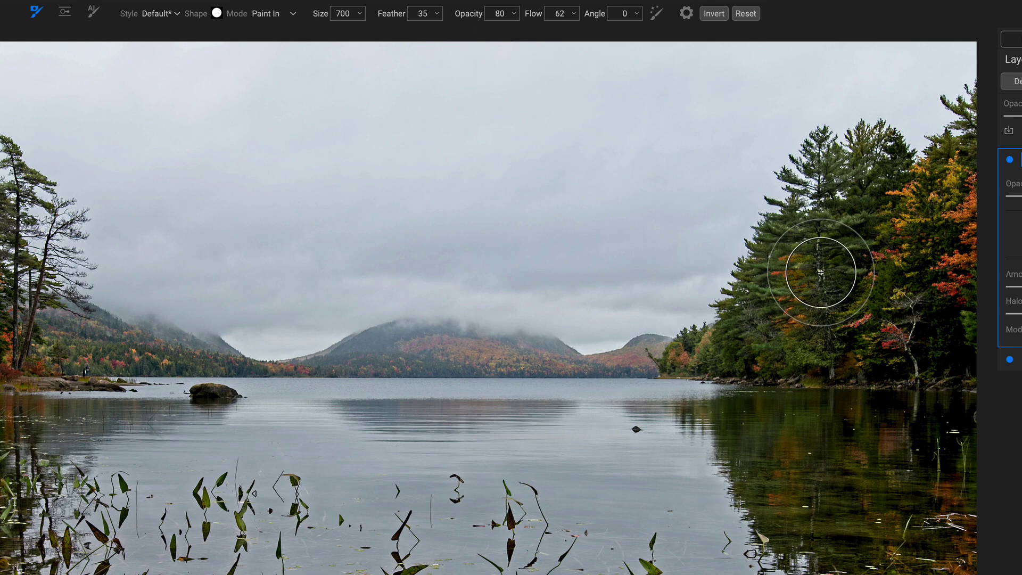
key("bracketleft")
key("bracketleft")
key("bracketleft")
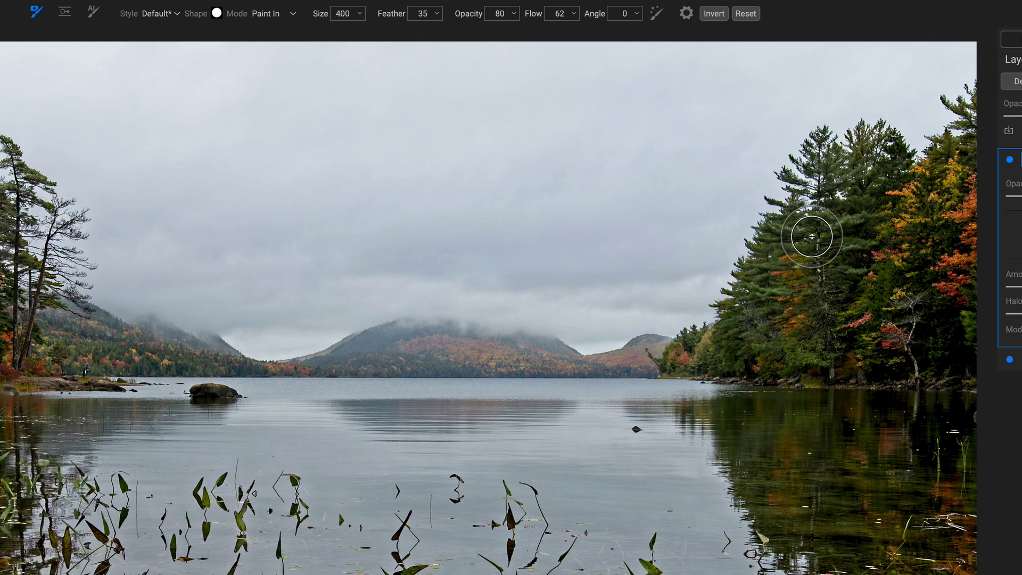